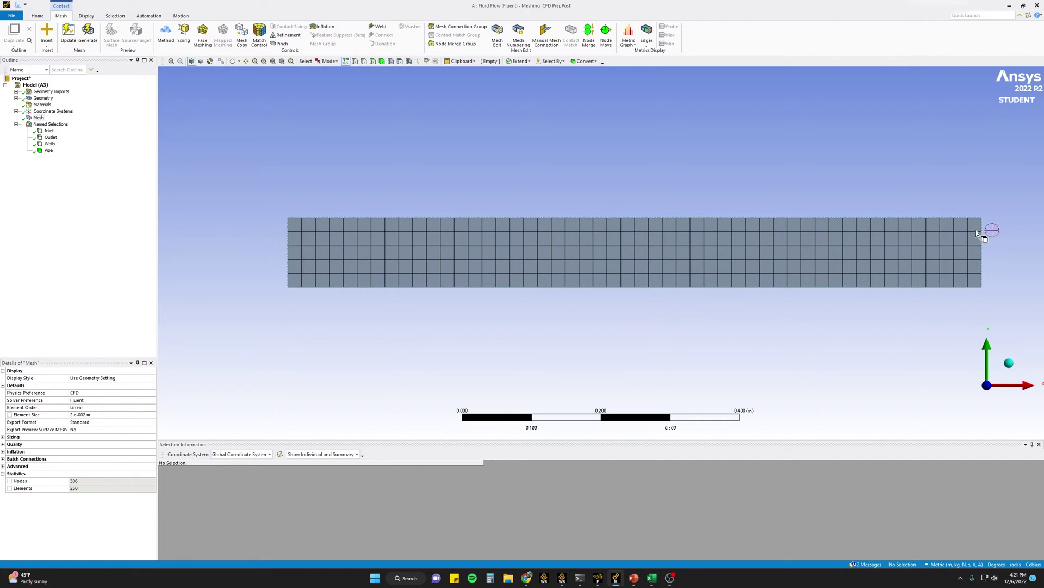
click(49, 130)
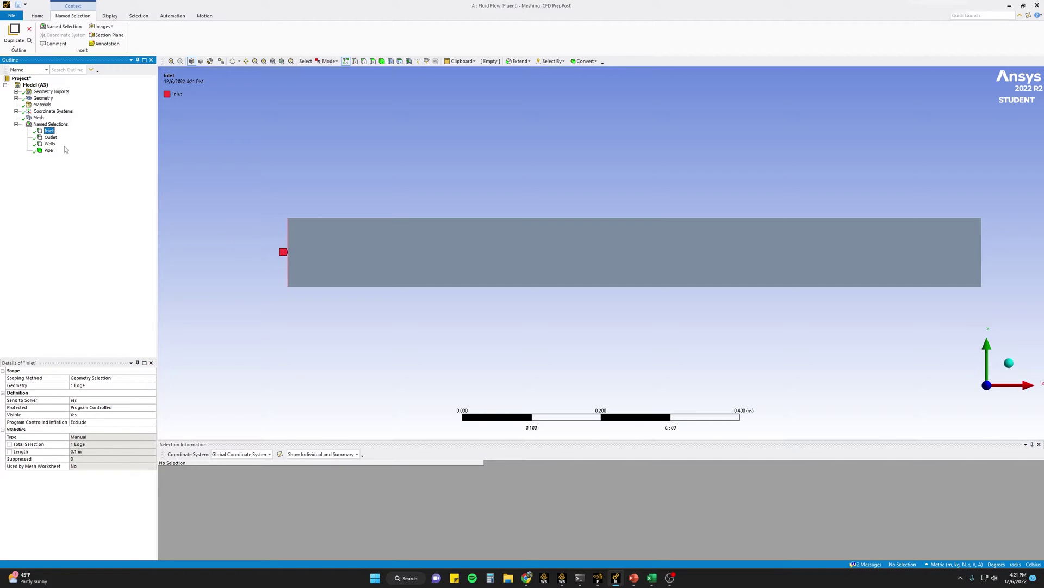
click(51, 137)
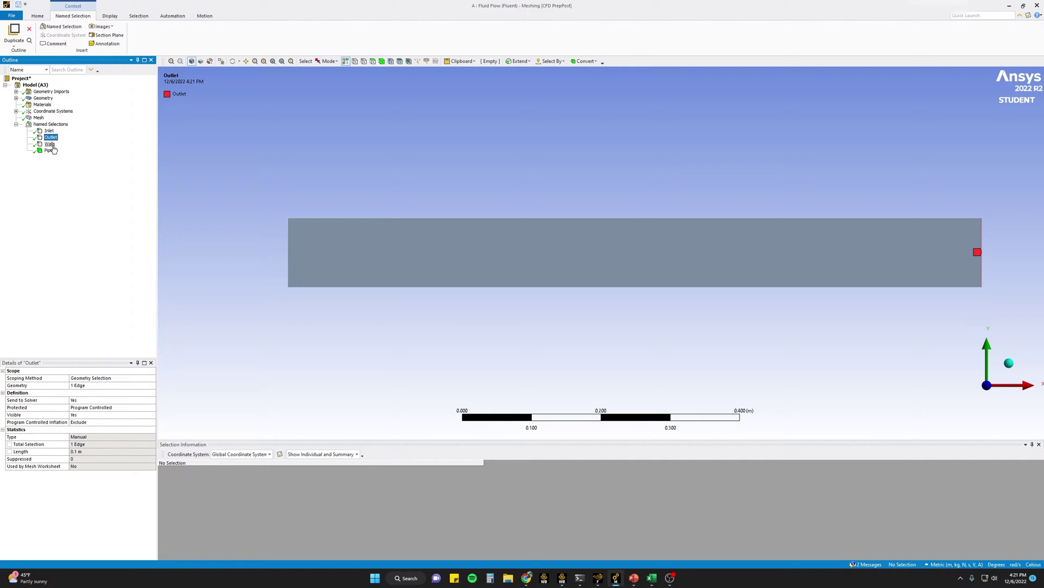
click(50, 144)
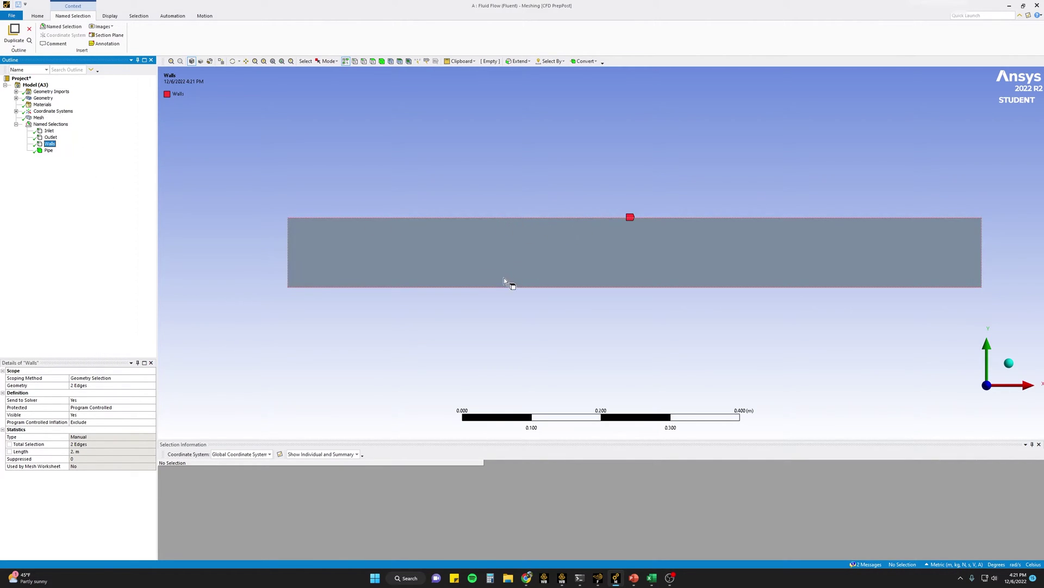
click(38, 118)
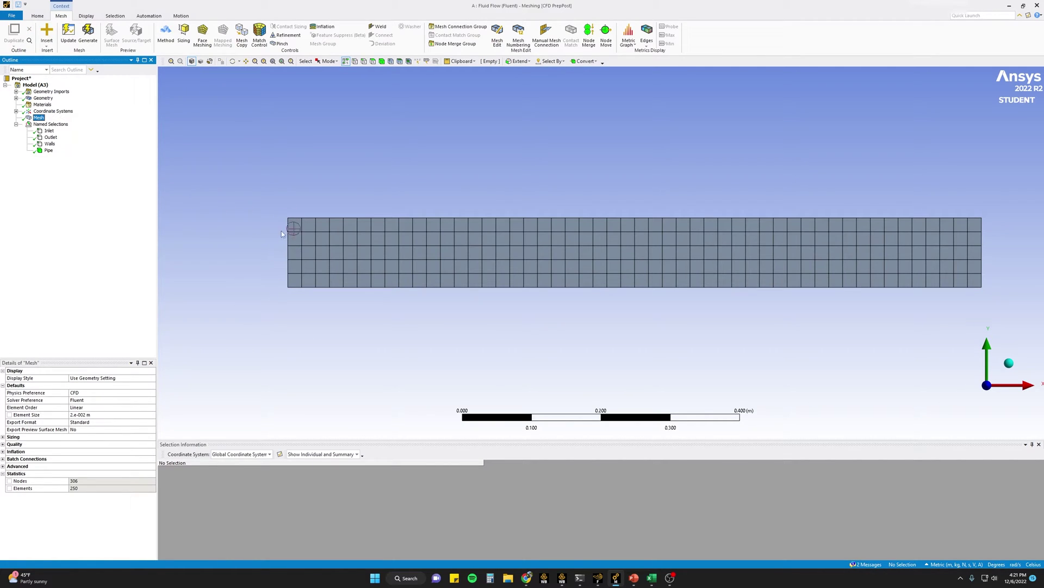
click(94, 415)
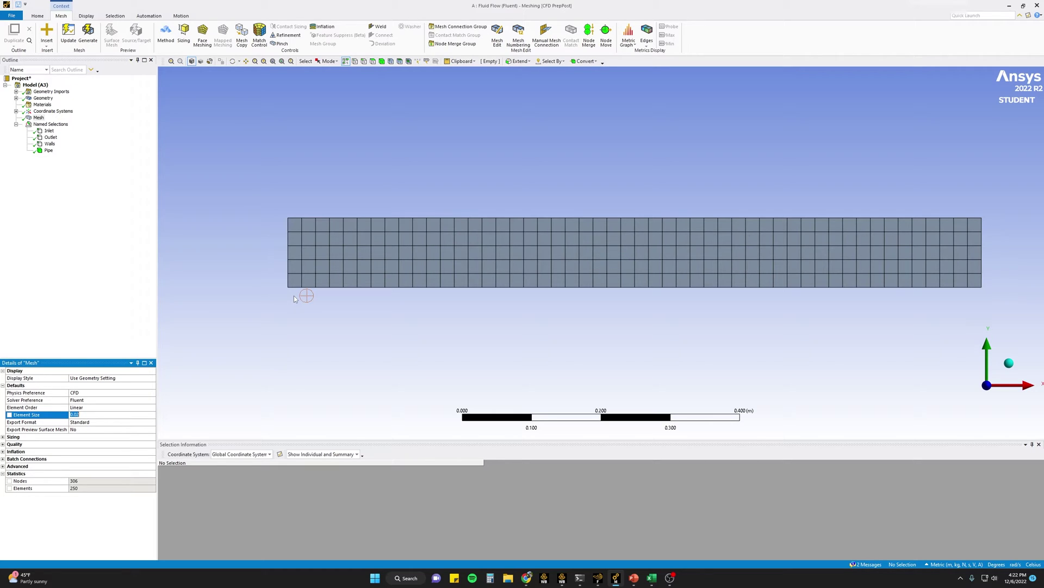
click(263, 308)
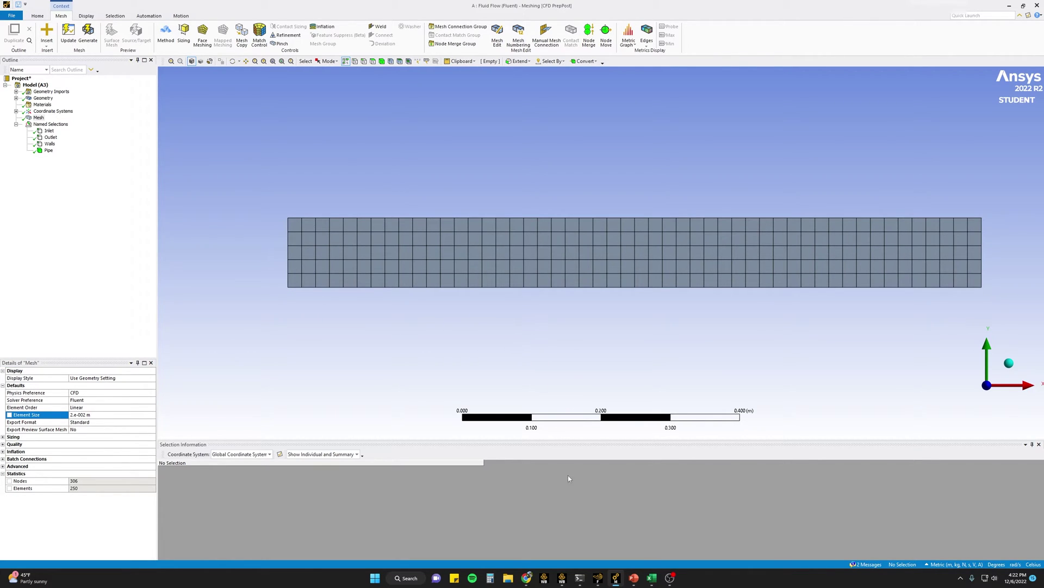
In Fluent, review the inlet's velocity boundary condition settings
click(597, 582)
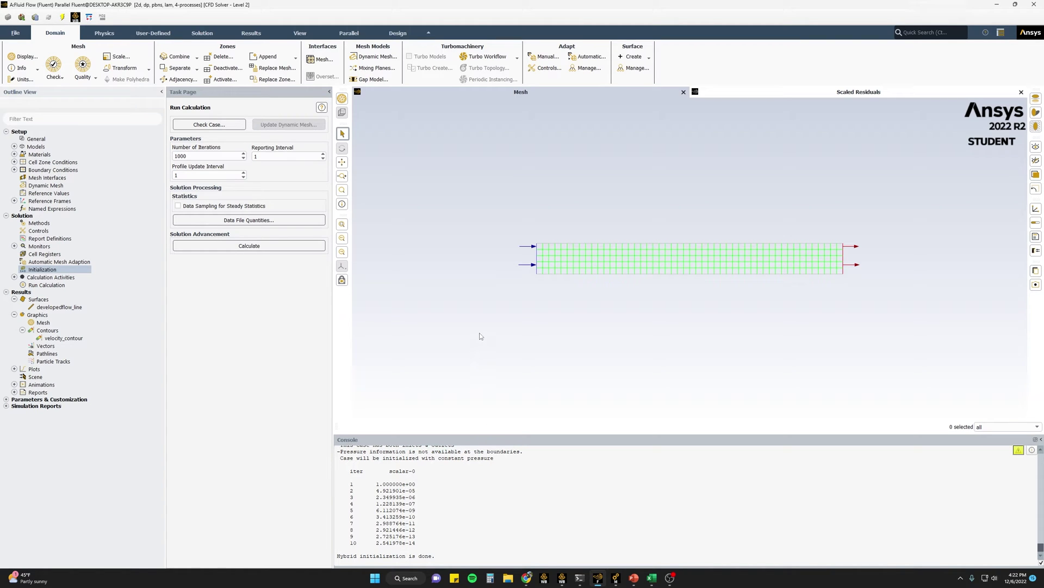
scroll(630, 263, up, 2)
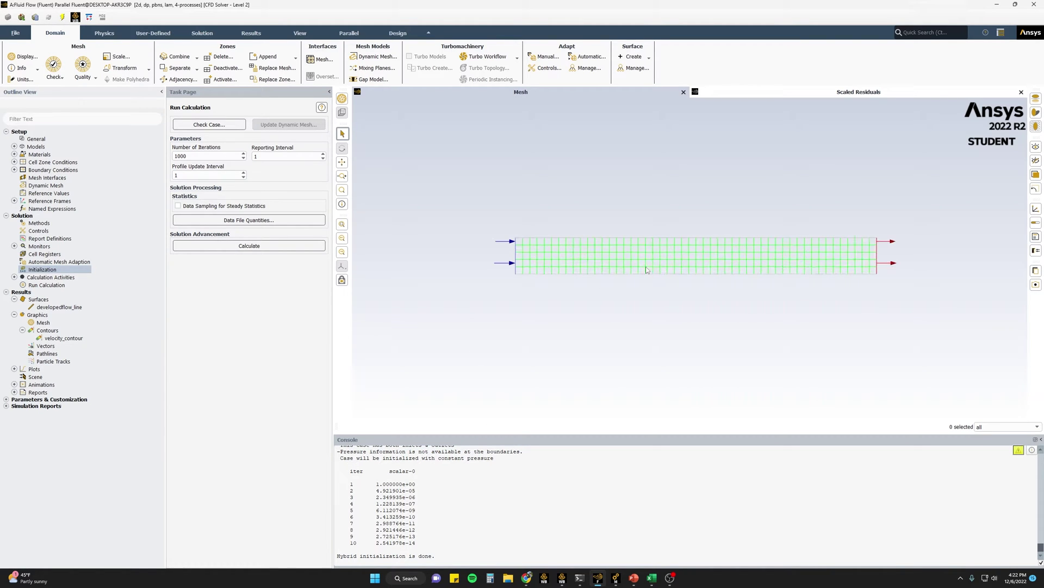
scroll(646, 270, up, 3)
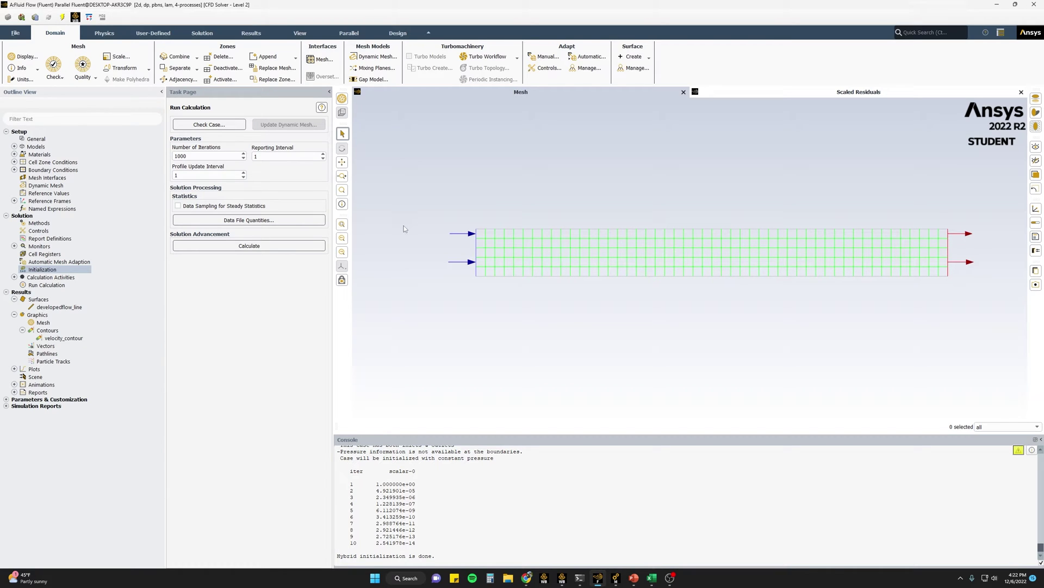
click(50, 270)
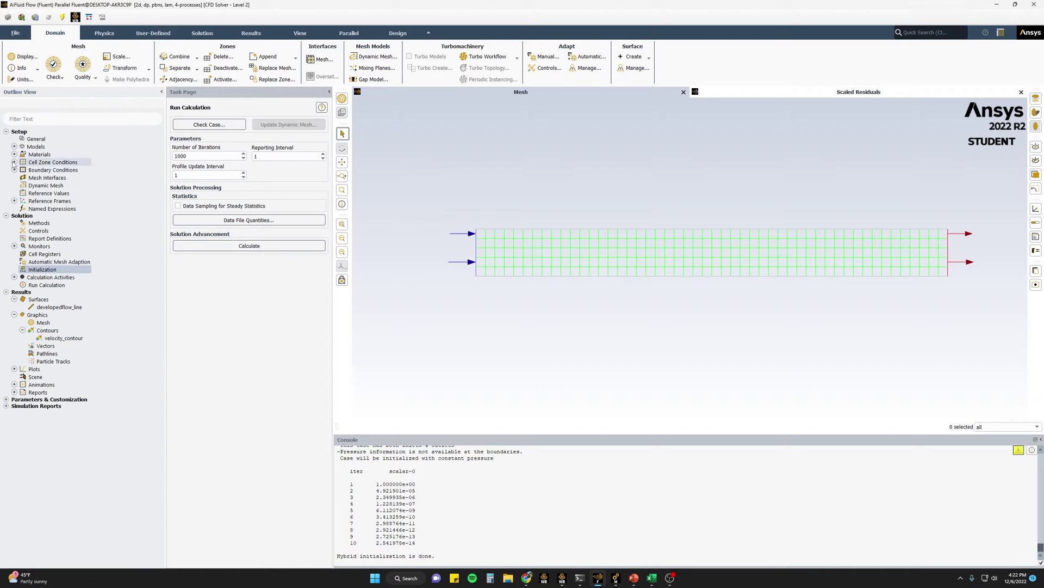
click(14, 170)
click(23, 177)
click(50, 185)
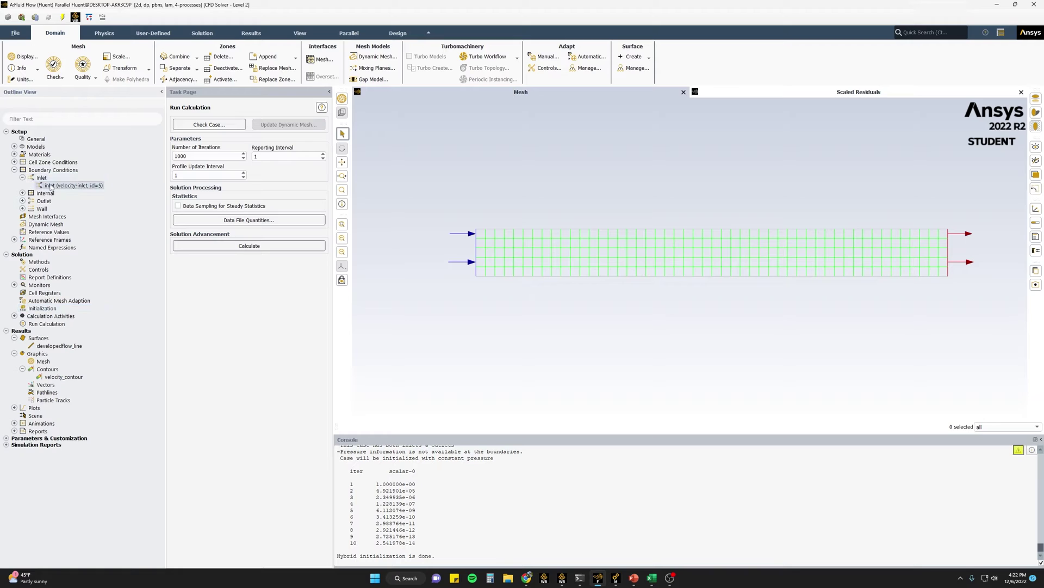
double_click(51, 185)
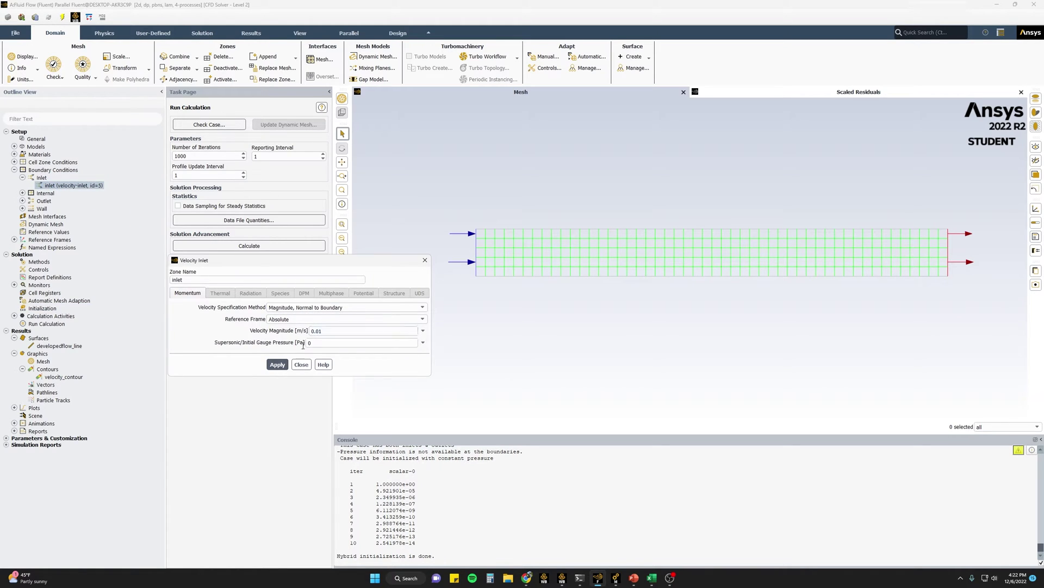
click(301, 364)
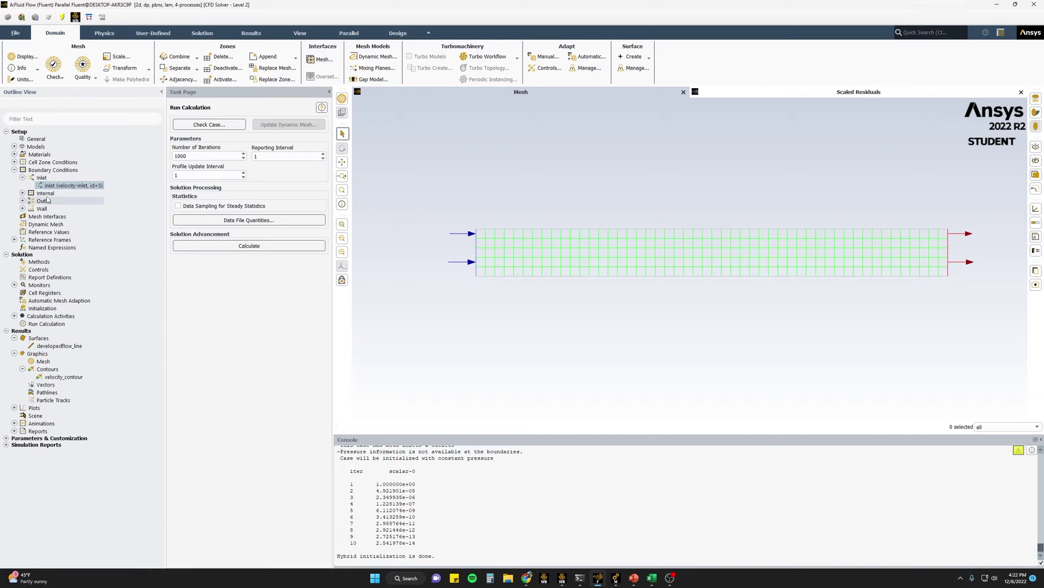
Run the coarse-mesh calculation to convergence, giving a 0 to 1.33e-02 m/s velocity contour
click(22, 177)
click(14, 170)
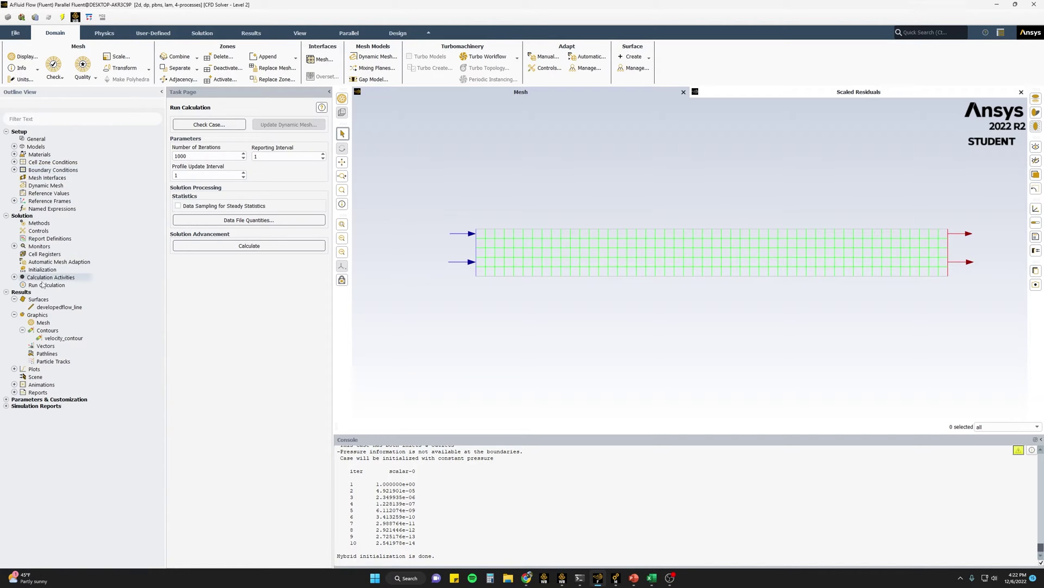
click(190, 246)
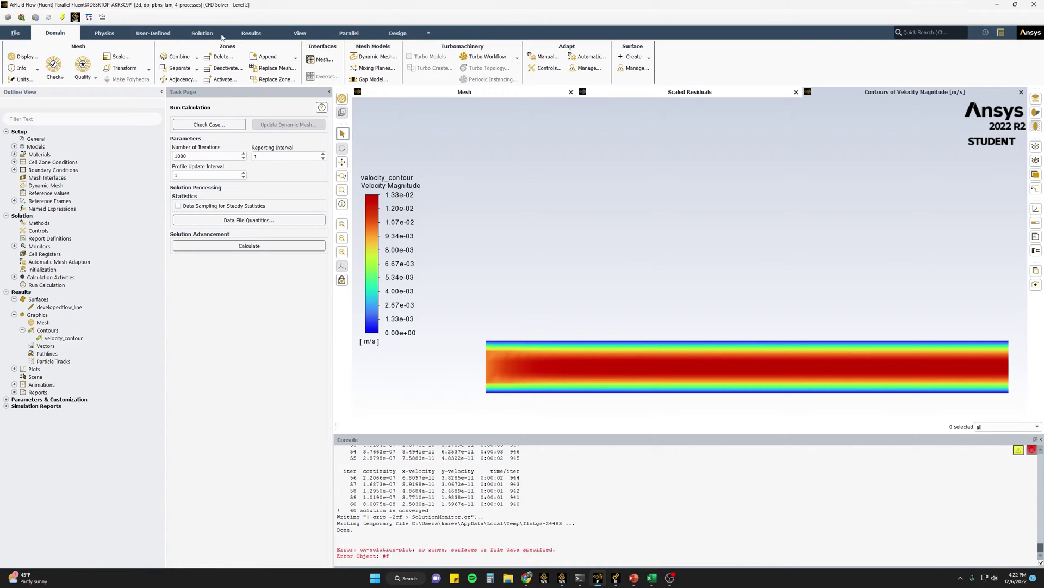
Compute the pipe zone's Maximum Velocity Magnitude volume integral: 0.014455803 m/s
click(252, 34)
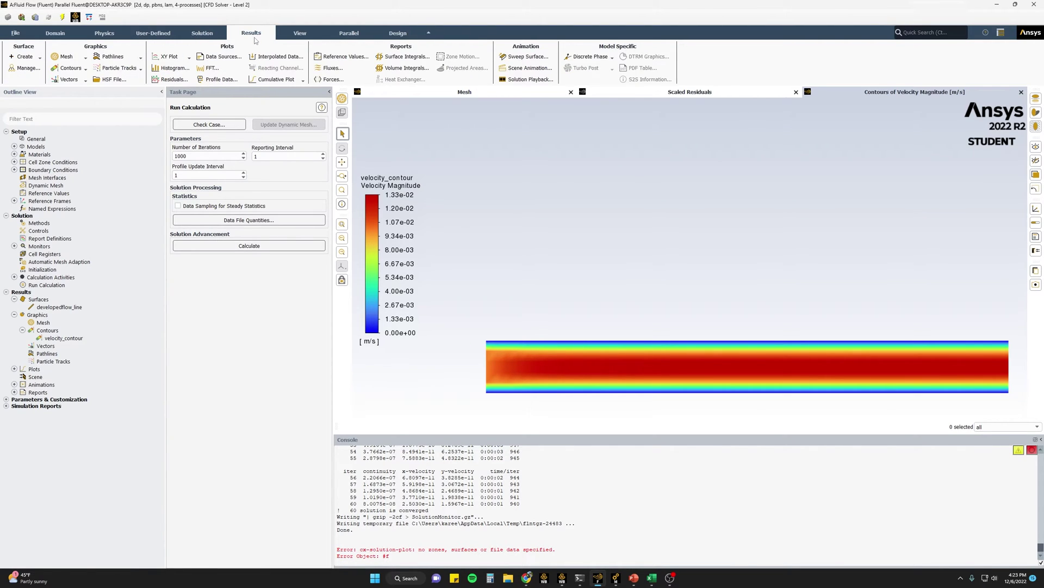
click(403, 68)
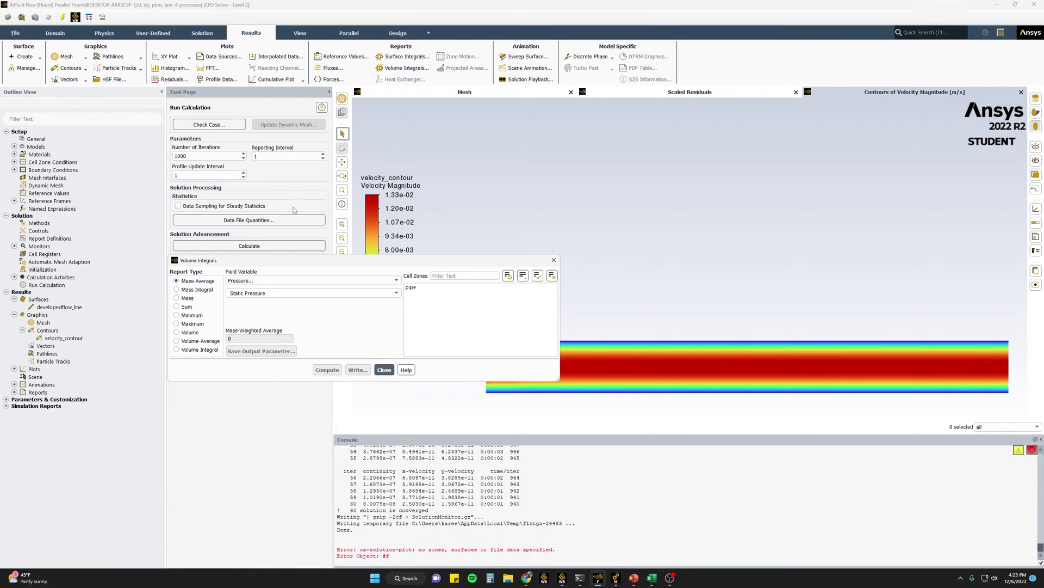
click(177, 324)
click(238, 281)
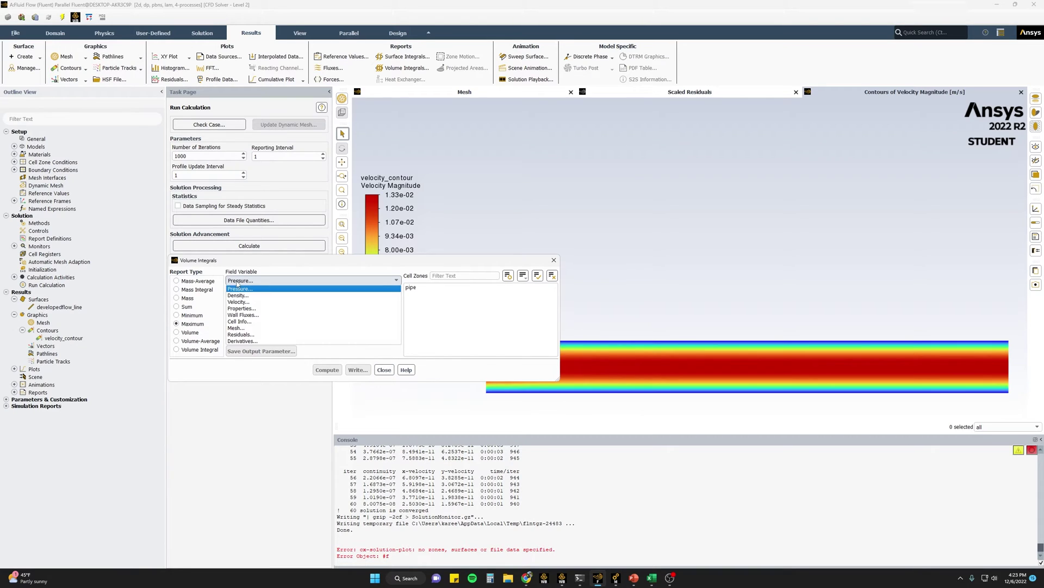
click(239, 301)
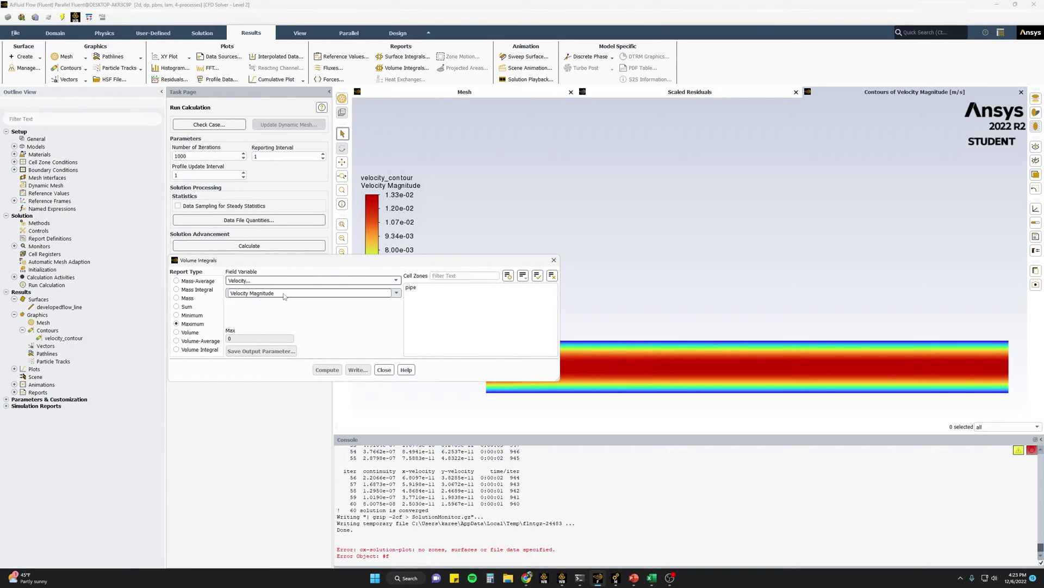
click(411, 289)
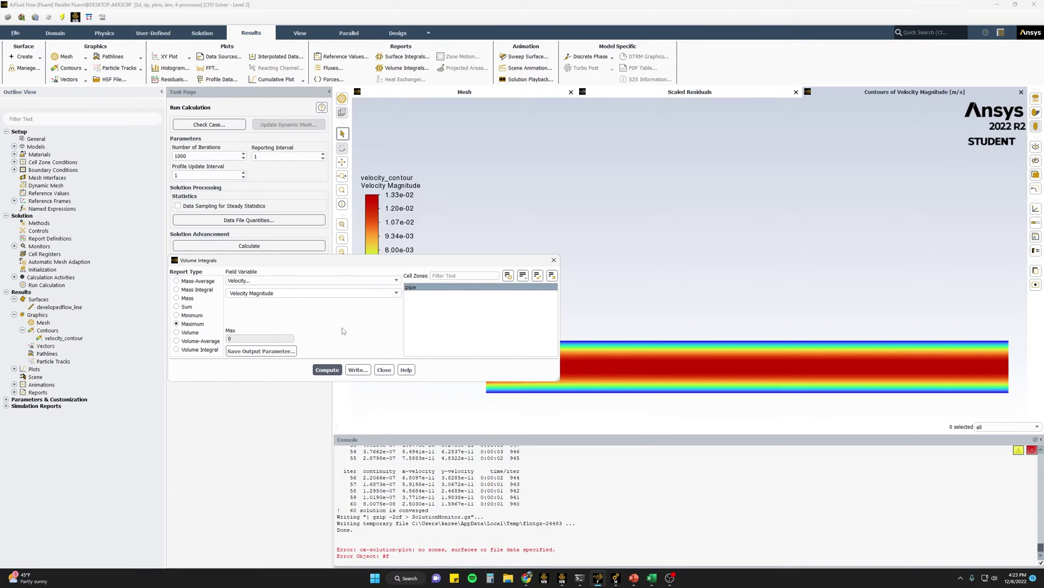
click(323, 370)
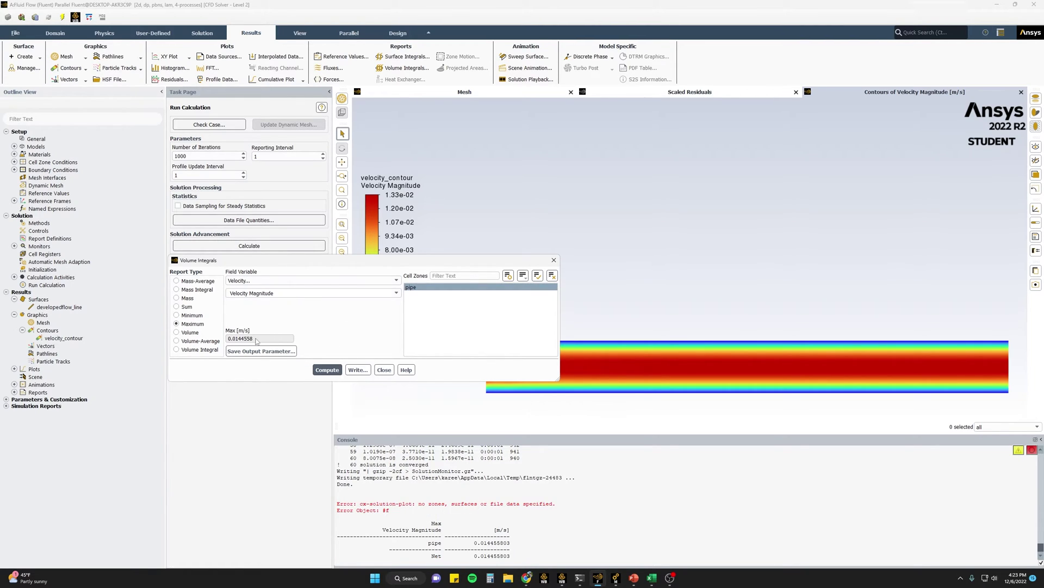
drag(256, 340, 225, 337)
click(384, 370)
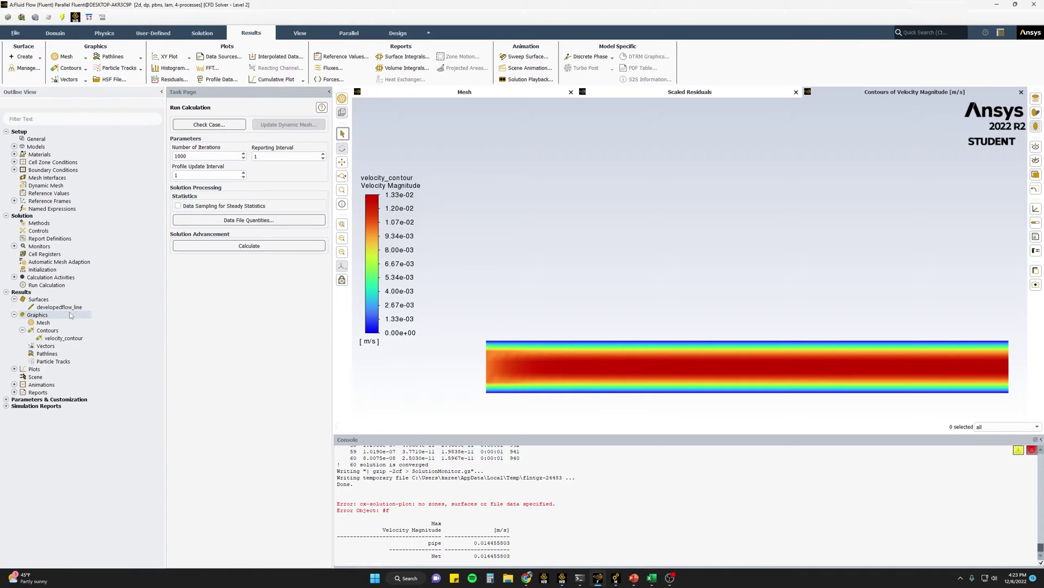
Add the developedflow_line surface to the velocity contour display
right_click(40, 300)
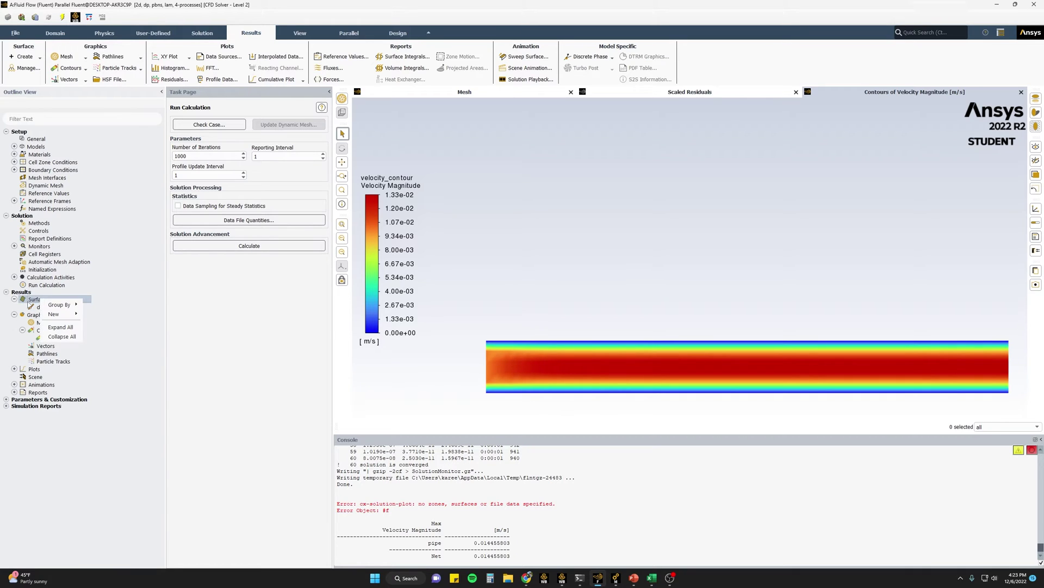
mouse_move(59, 318)
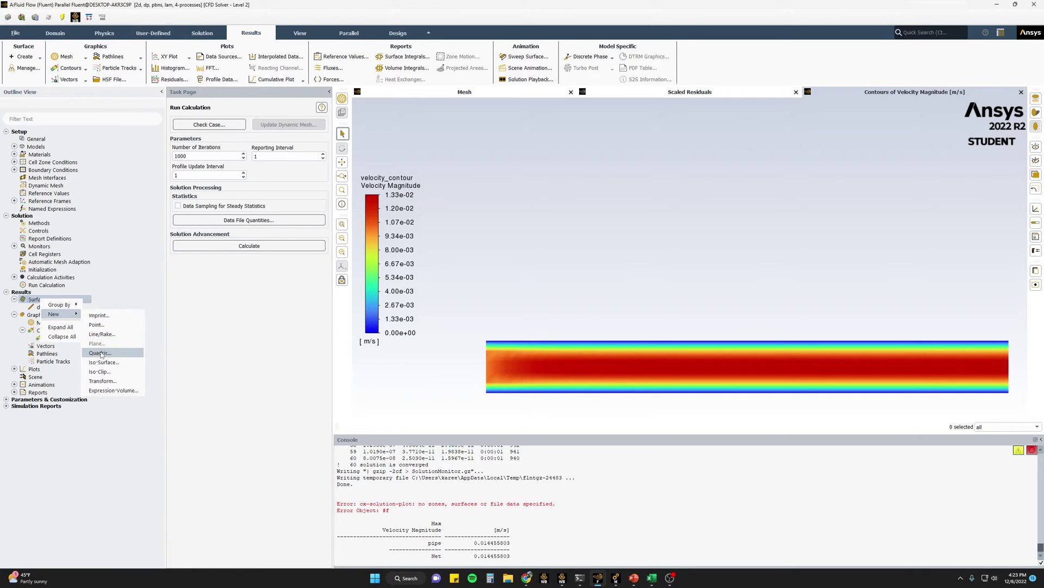
click(60, 308)
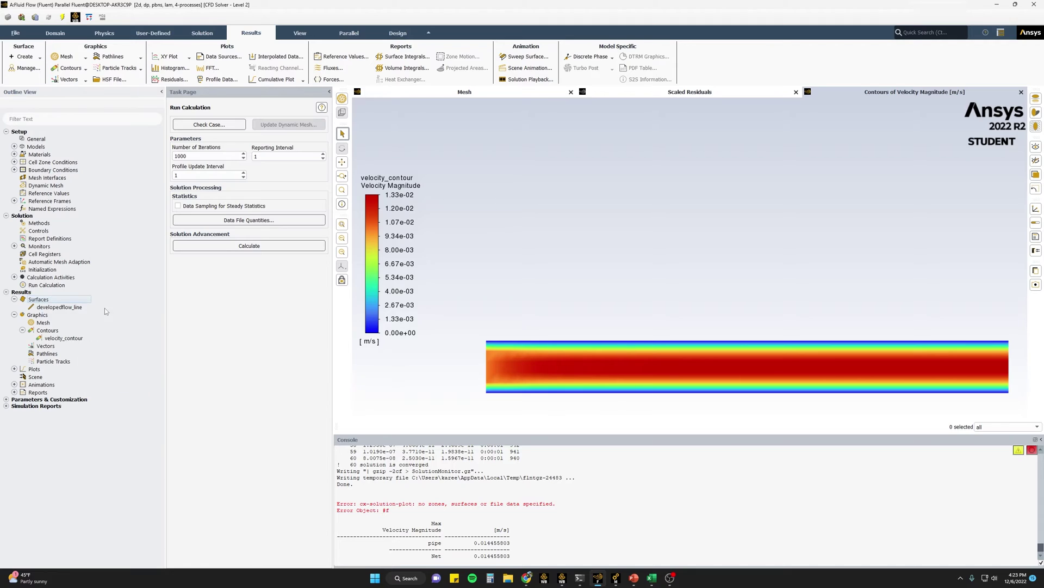
right_click(67, 308)
mouse_move(114, 366)
click(157, 368)
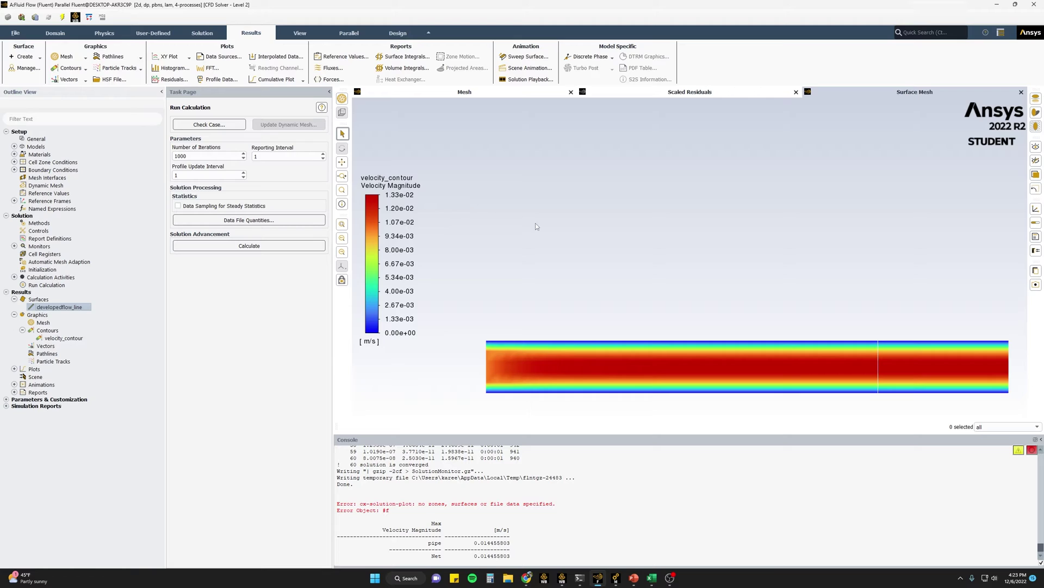
Export a Velocity Magnitude profile along developedflow_line to a profile file
click(16, 33)
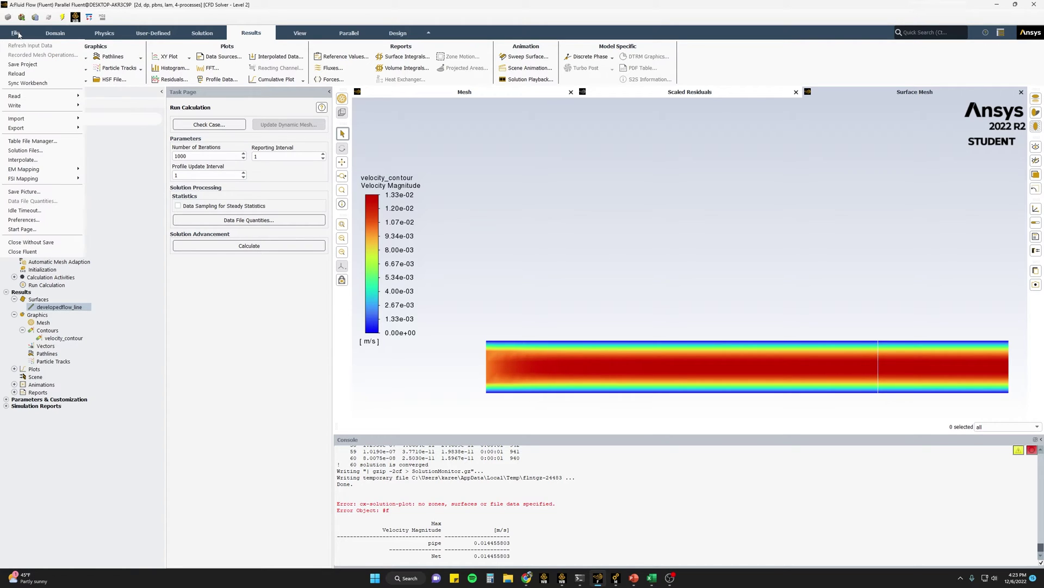
mouse_move(43, 130)
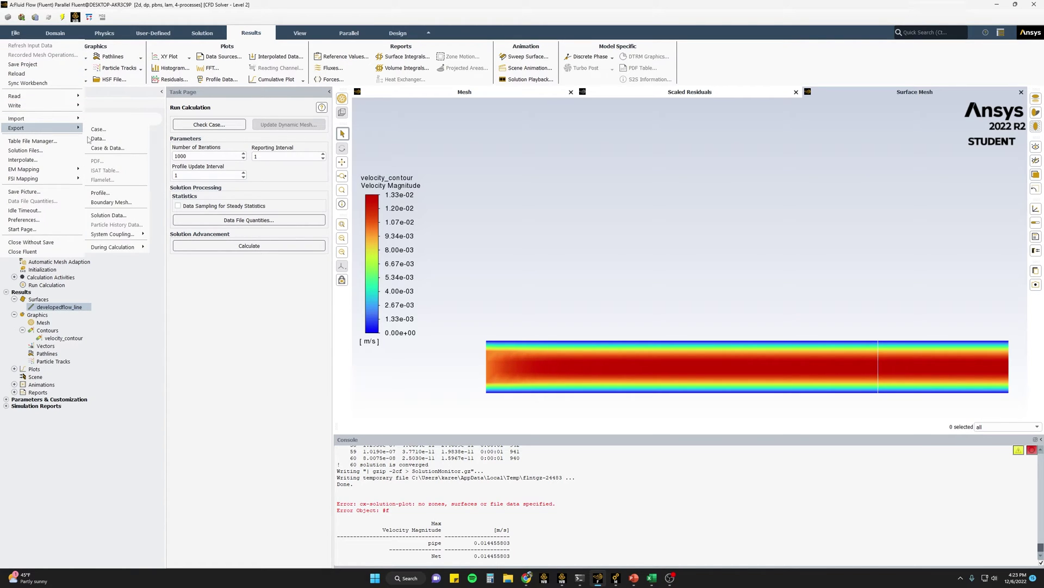
click(111, 194)
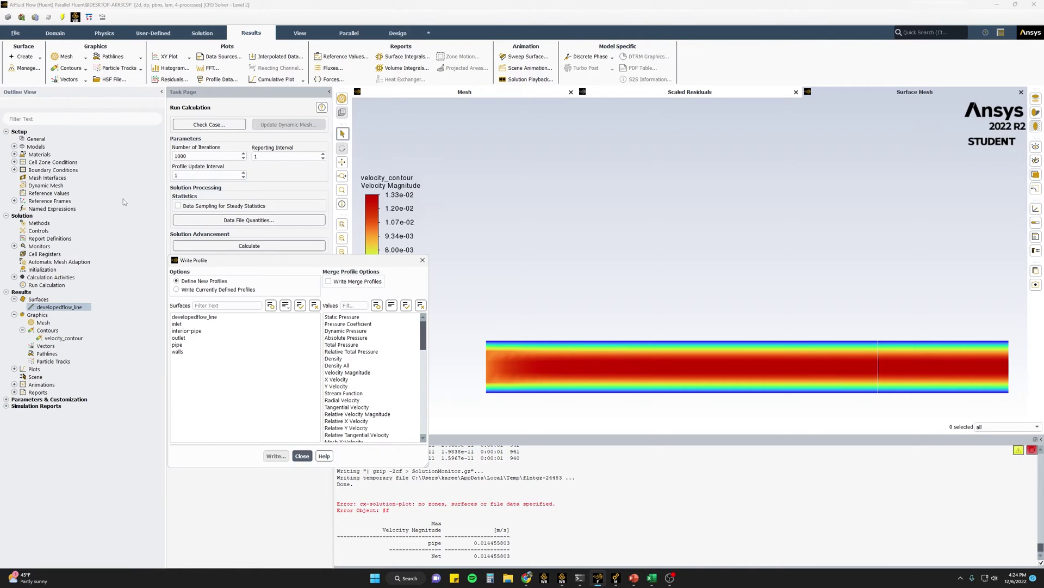
drag(242, 263, 471, 169)
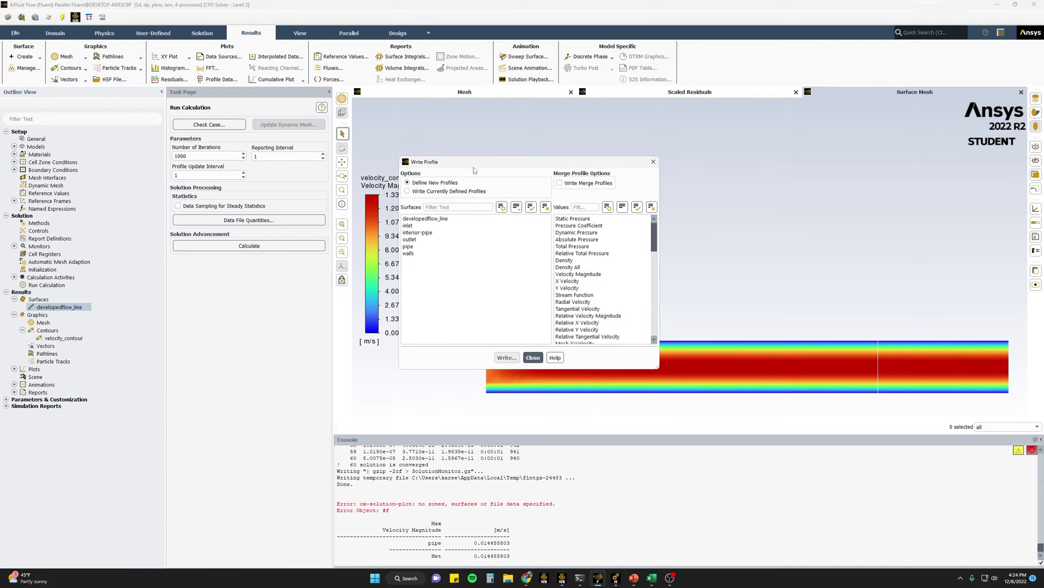
click(428, 219)
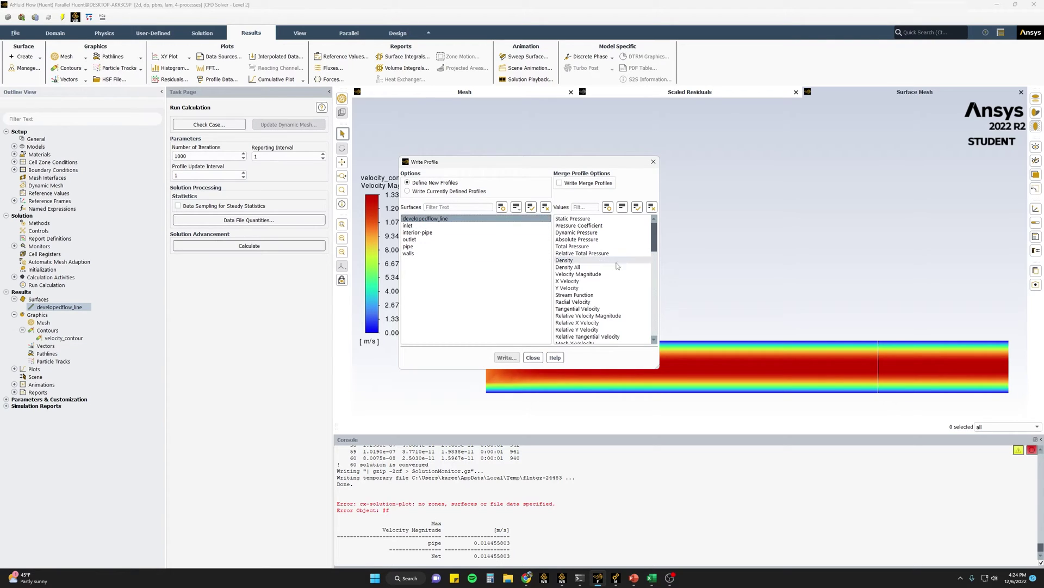
mouse_move(655, 246)
mouse_down()
mouse_move(654, 265)
mouse_move(655, 255)
mouse_up()
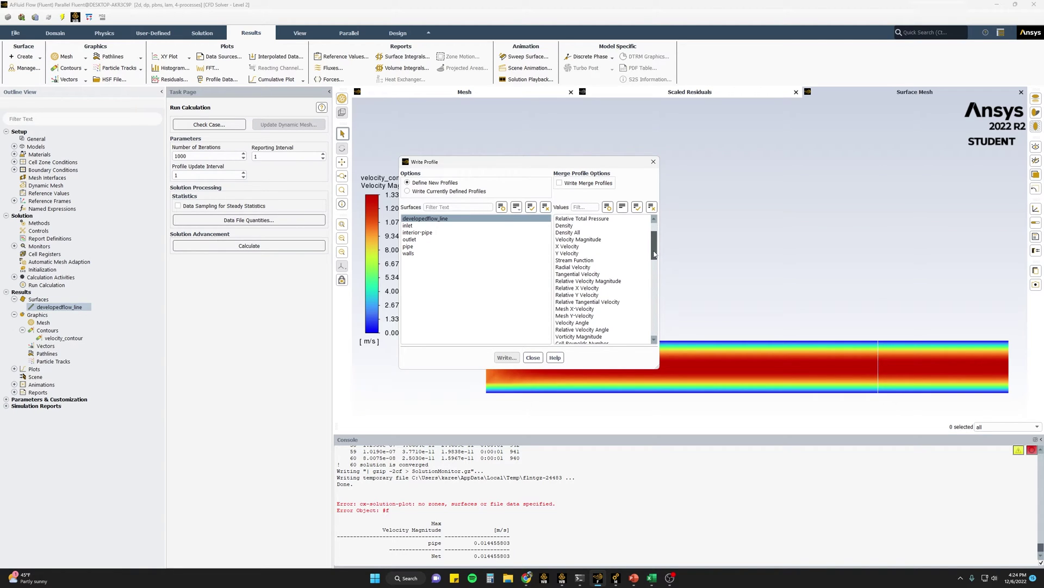
click(597, 241)
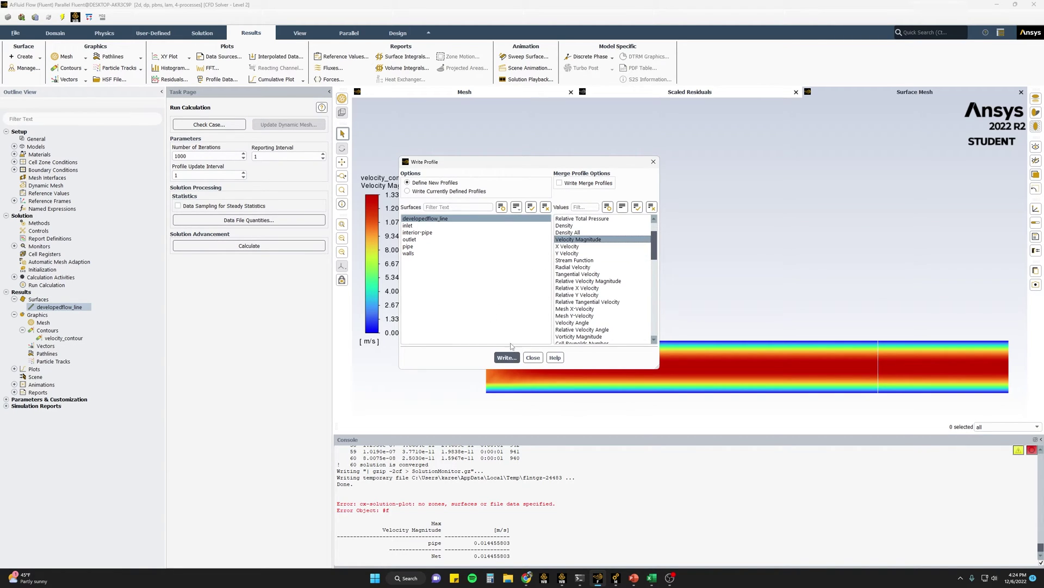
click(506, 358)
click(533, 358)
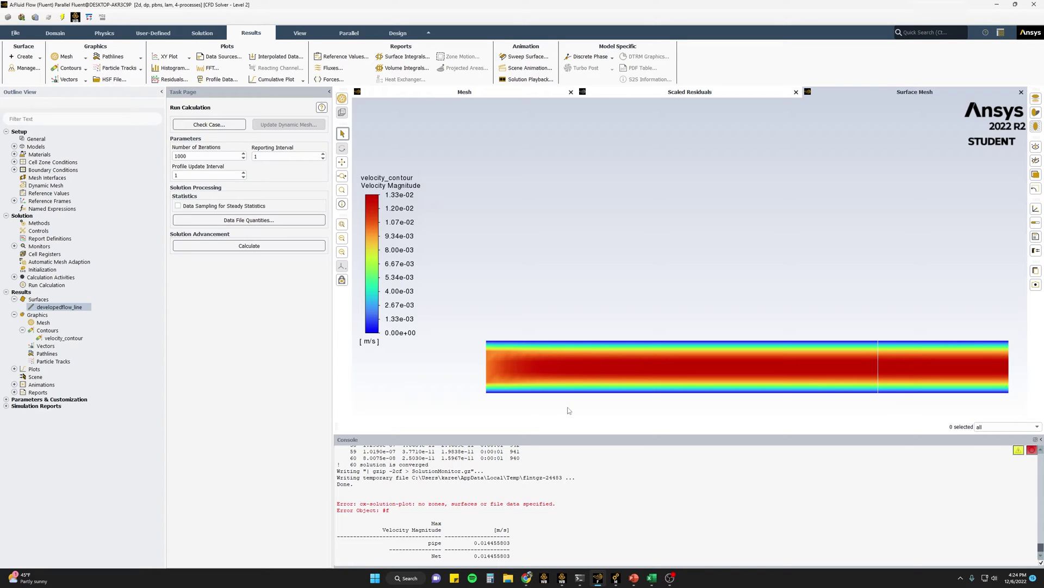
Check the Workbench project schematic, then bring up the channel mesh in Ansys Meshing
click(562, 580)
click(262, 254)
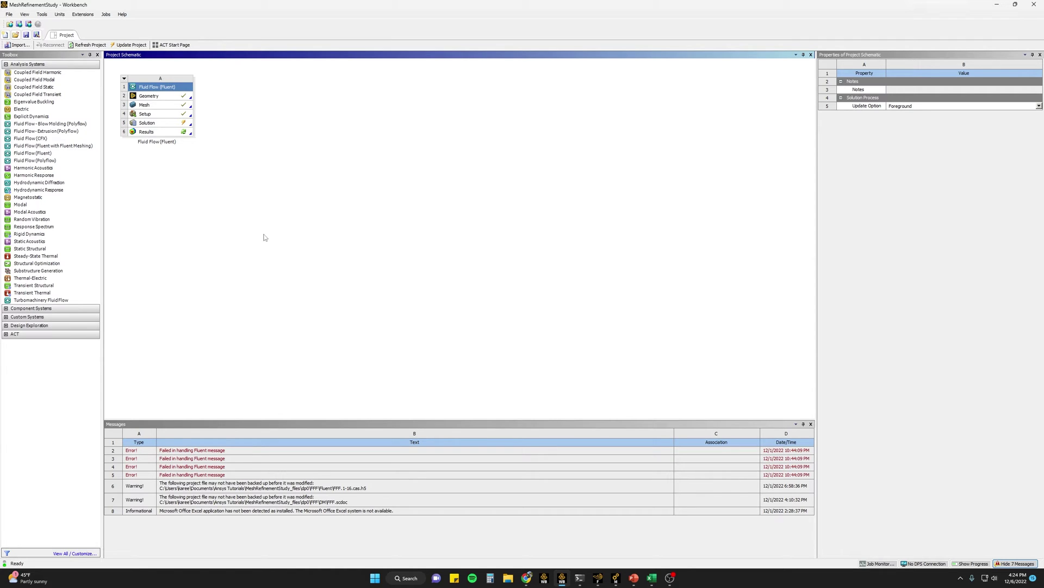
click(617, 578)
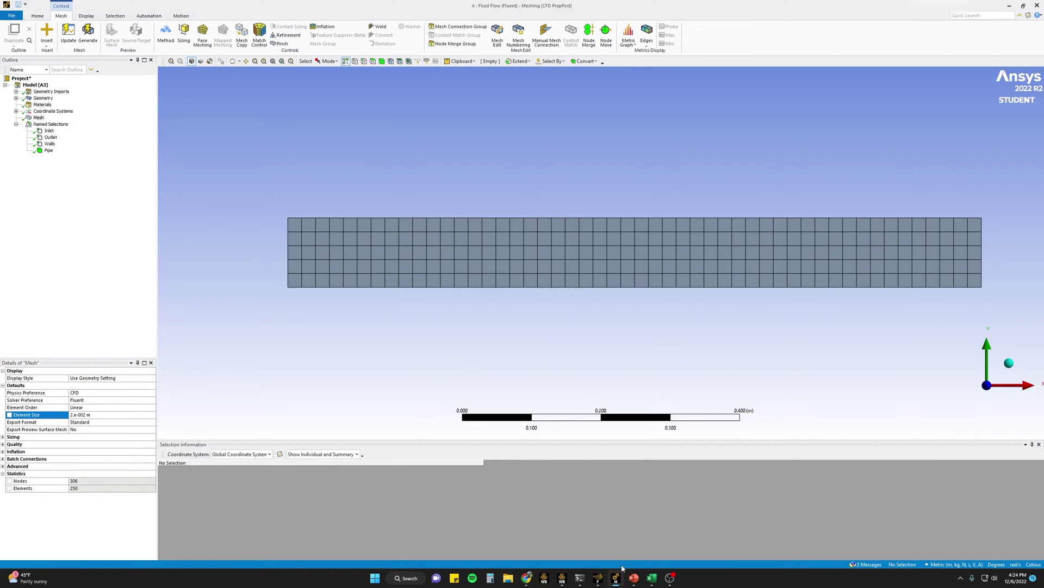
Remesh the channel at 0.01 m element size, giving 1000 elements and 1111 nodes
click(91, 415)
click(82, 415)
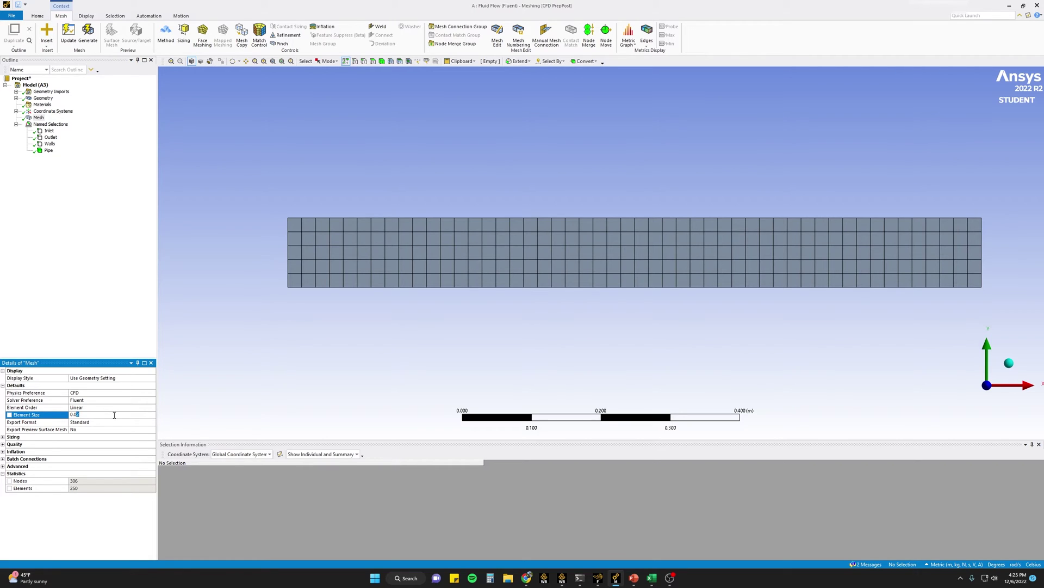
text(1)
key(Return)
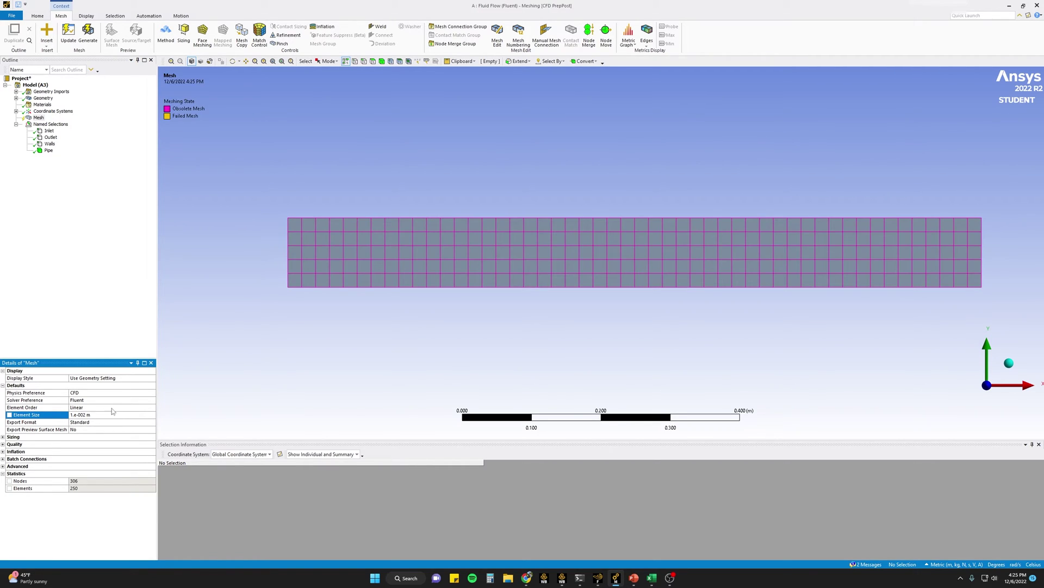
click(66, 38)
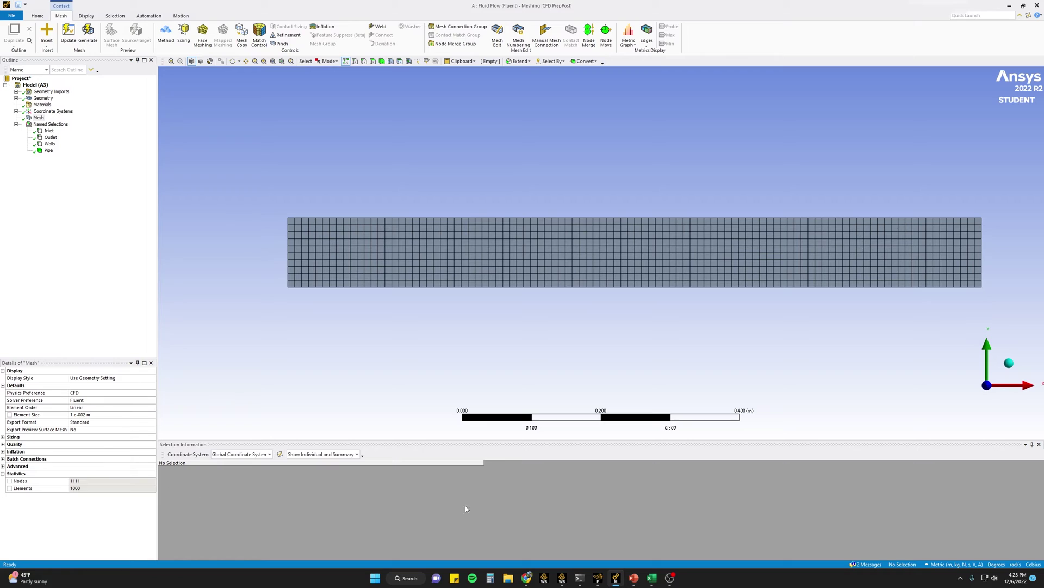
click(597, 579)
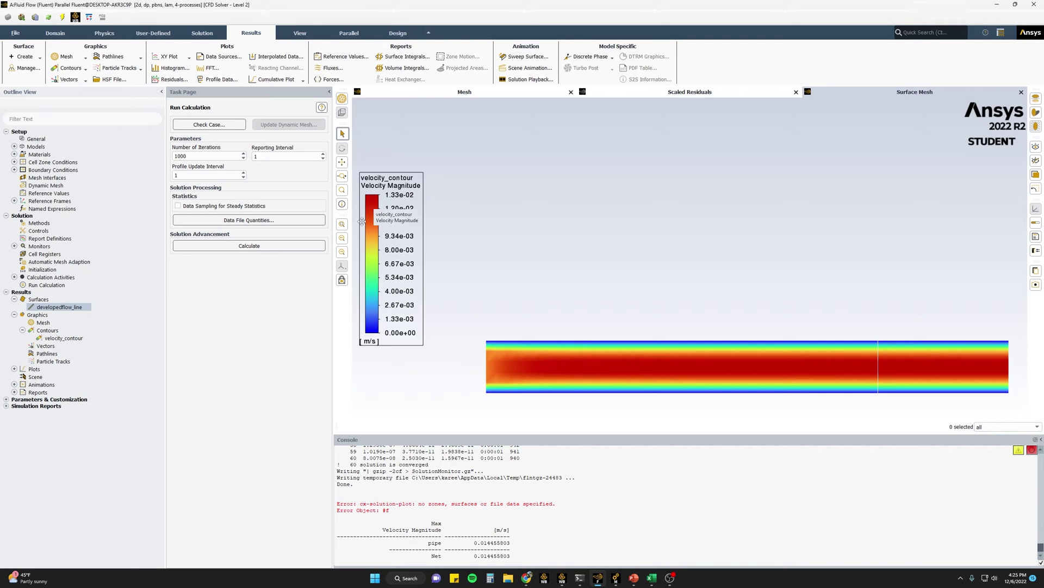
Load the refined mesh into the Fluent case and show the PowerPoint Results slide
click(49, 18)
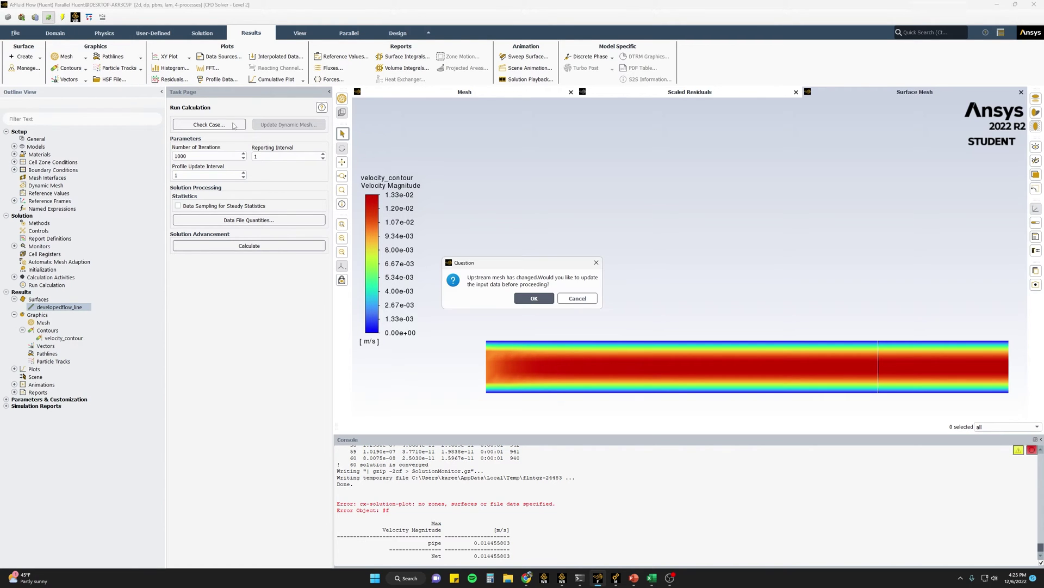
click(527, 298)
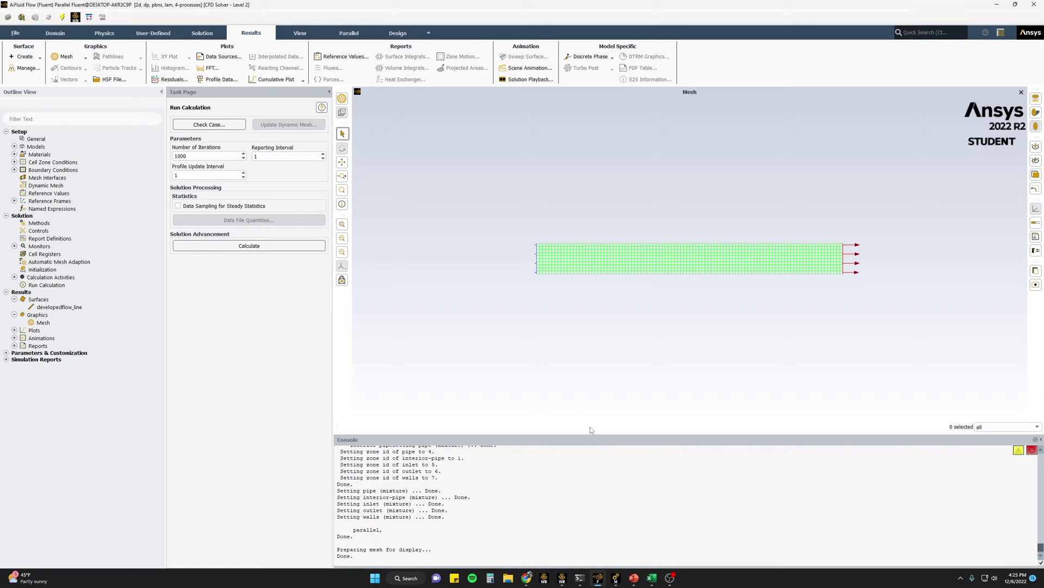
click(635, 577)
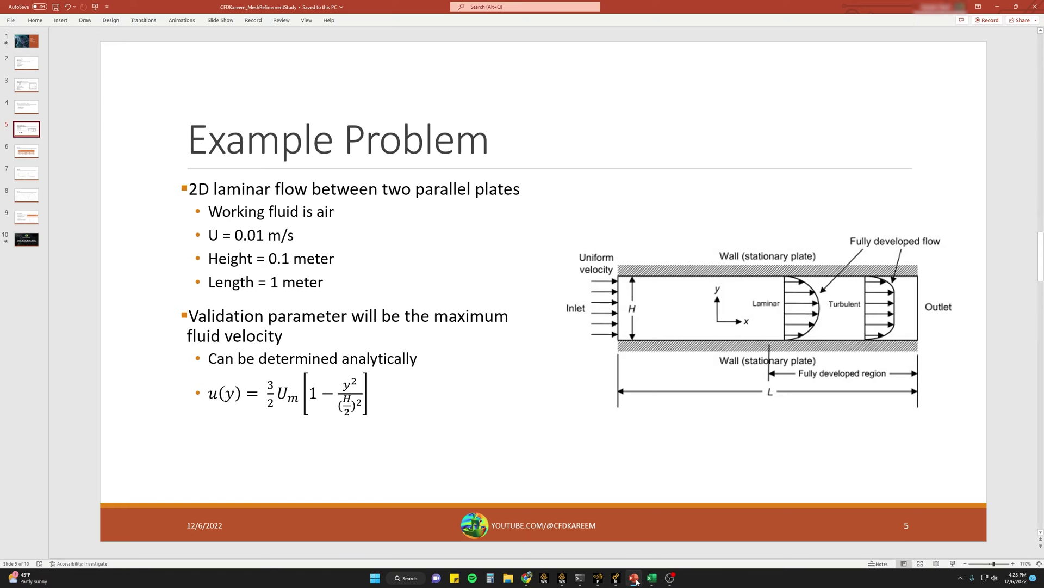
click(36, 154)
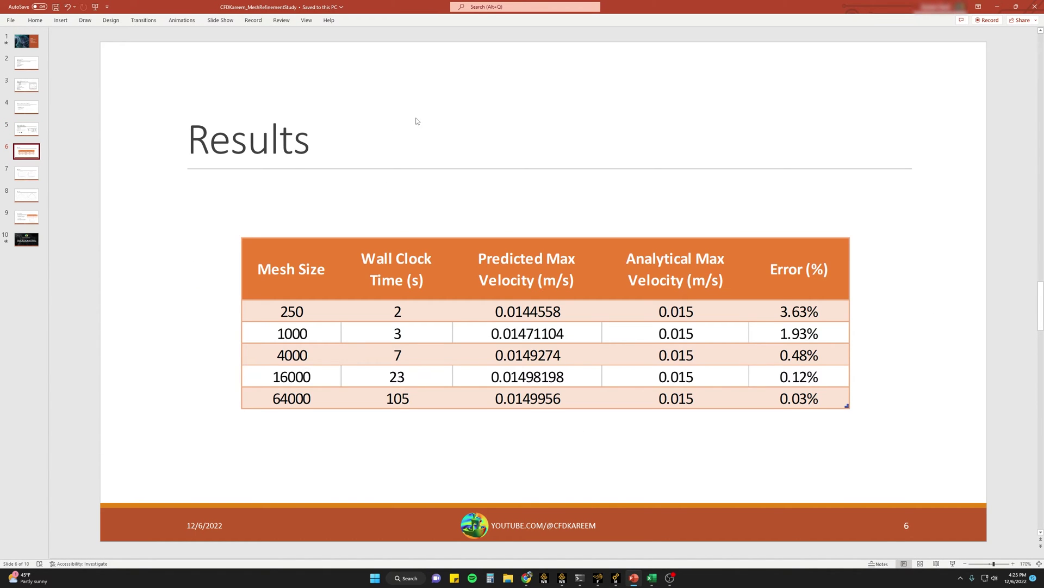